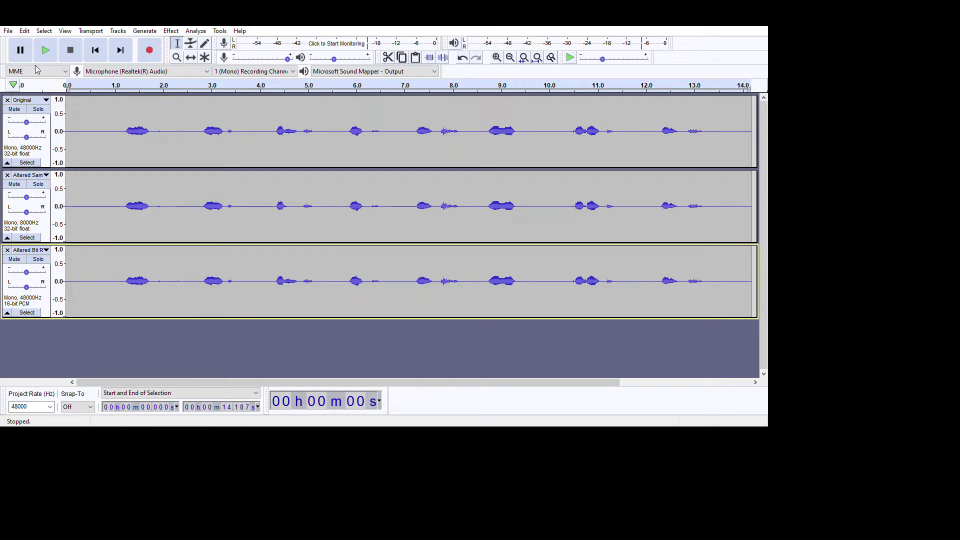
click(68, 89)
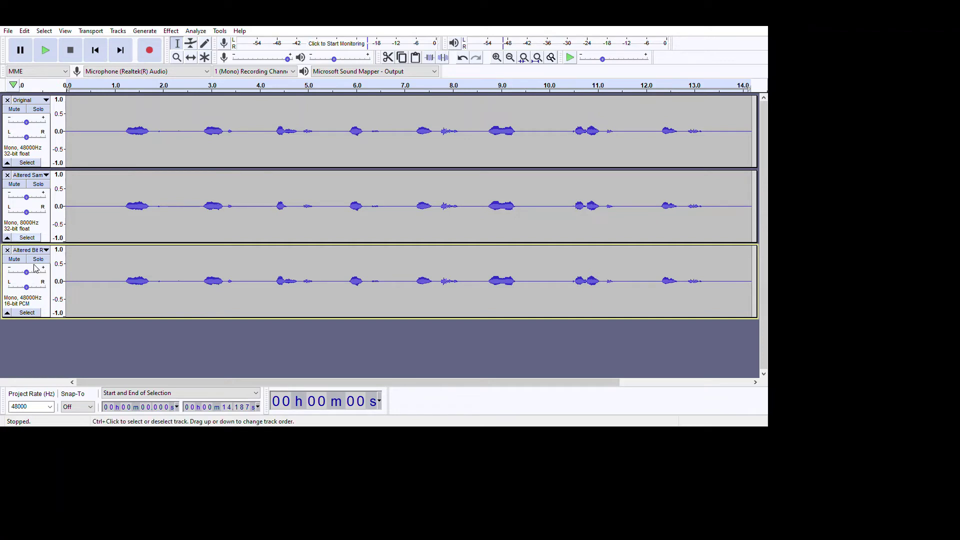
Select the Altered Sample track and set the project rate to 8000 Hz
click(29, 198)
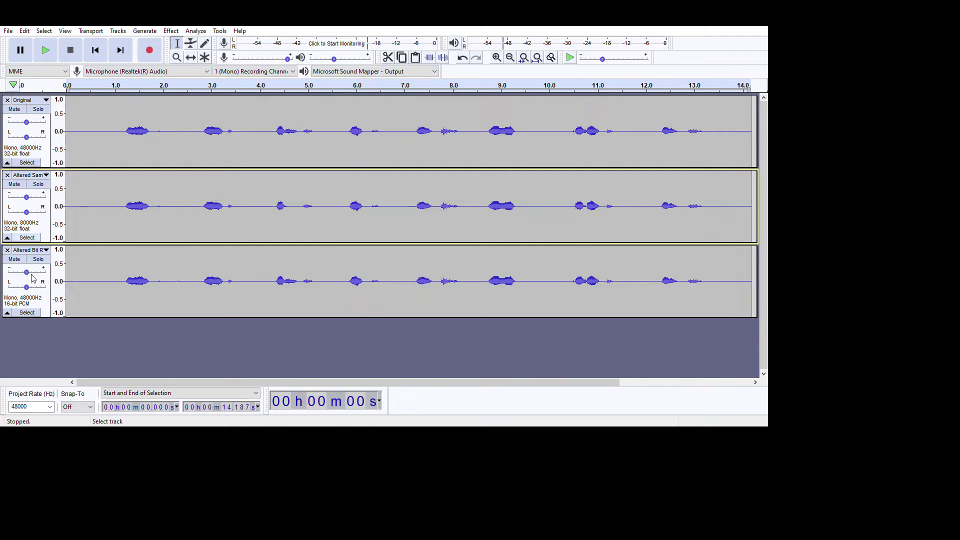
click(27, 237)
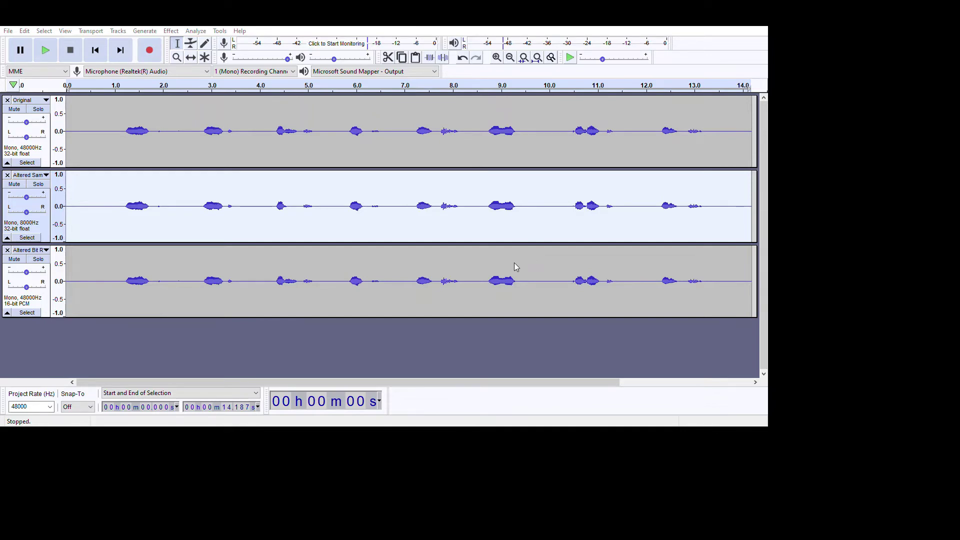
click(485, 283)
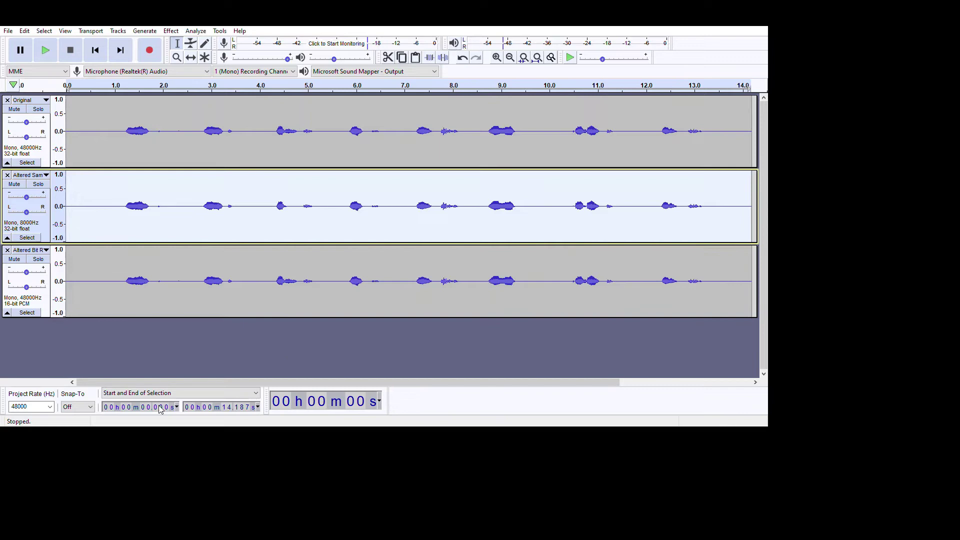
key(ctrl+F6)
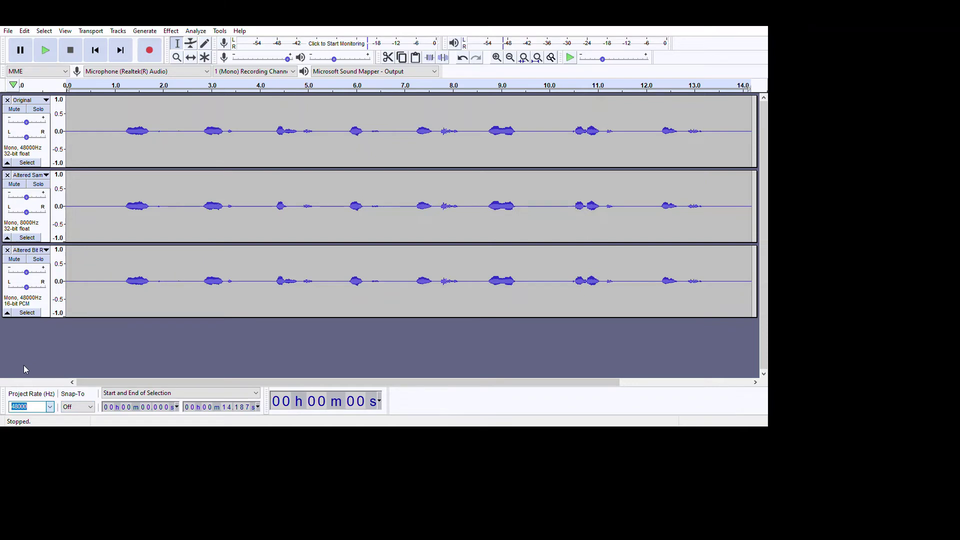
key(Up)
key(Up)
key(Up)
key(Up)
key(Up)
key(Up)
Select the Altered Sample track, play it at 8000 Hz, then stop playback
click(48, 229)
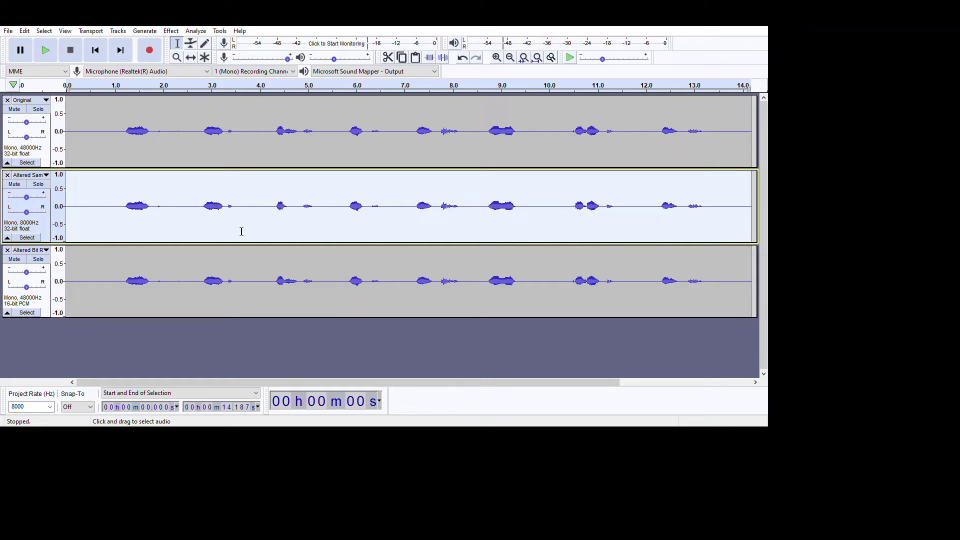
click(57, 50)
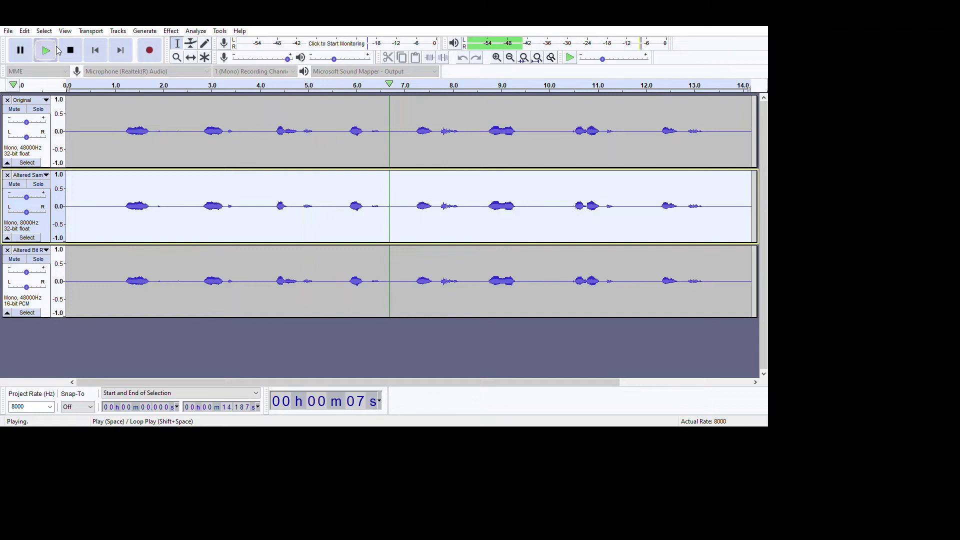
click(95, 51)
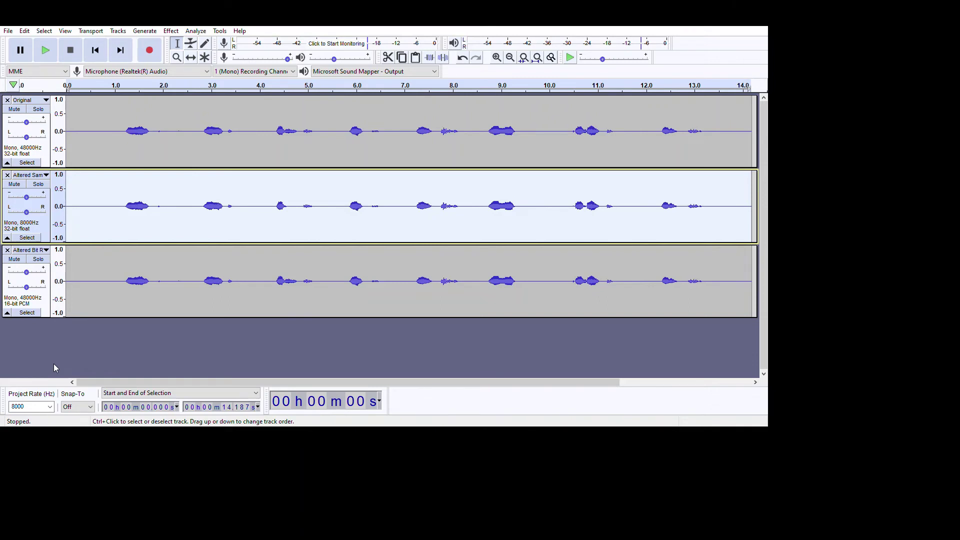
Set the project rate back to 48000 Hz and start playing the 16-bit Altered Bit Rate track
key(Down)
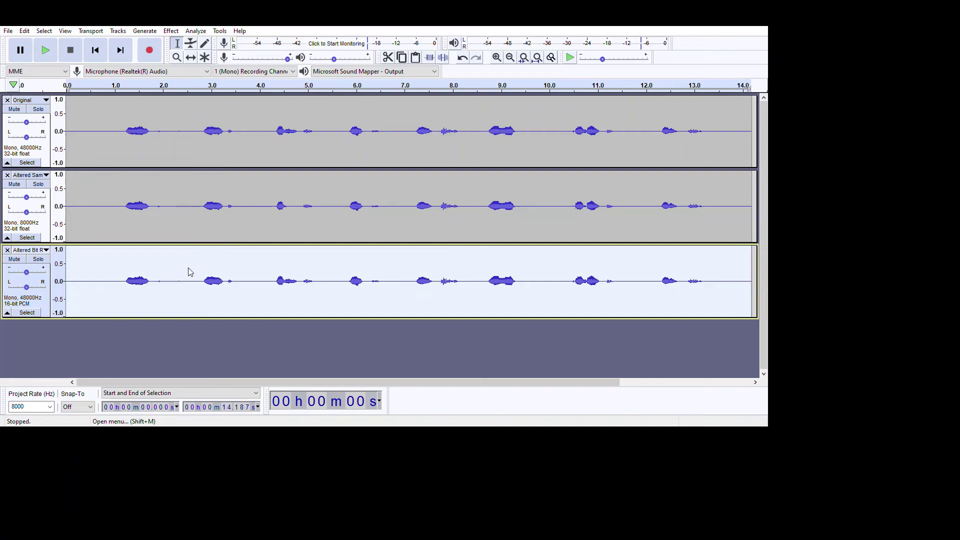
click(122, 406)
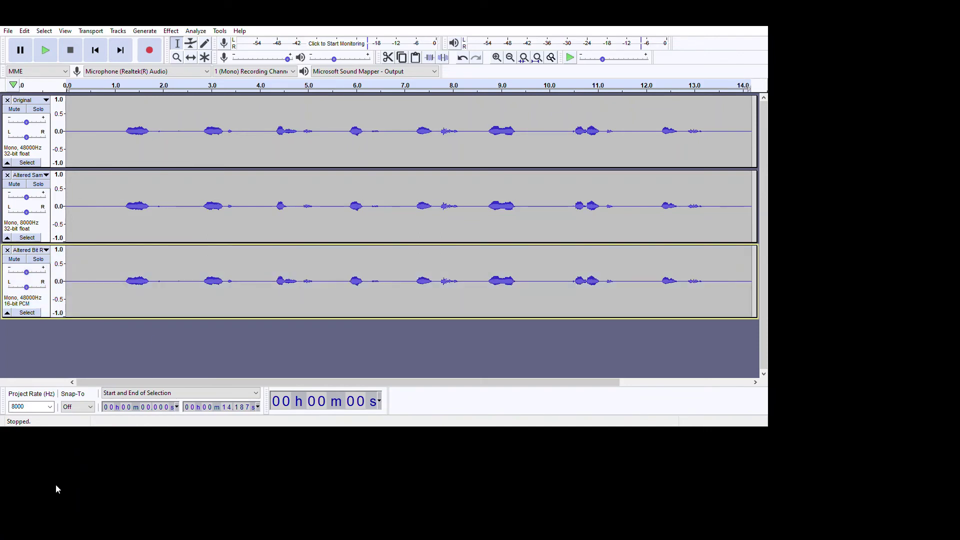
key(shift+Tab)
key(shift+Tab)
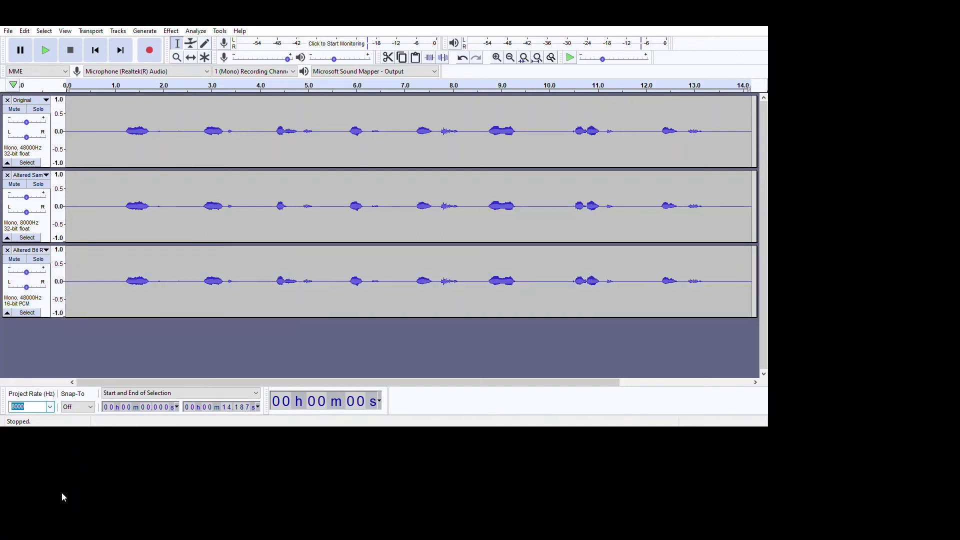
key(Down)
key(Down)
key(Down)
key(Down)
key(Down)
key(Down)
click(52, 367)
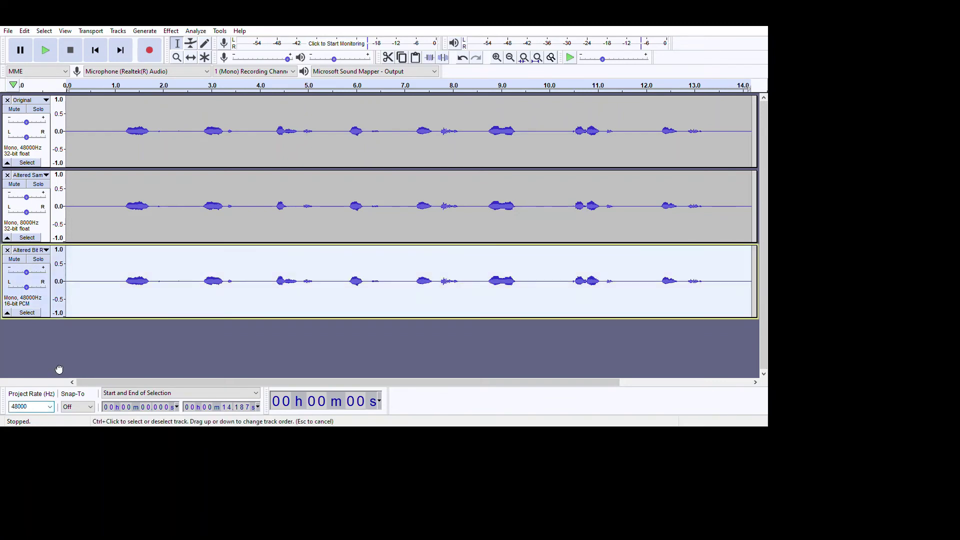
key(space)
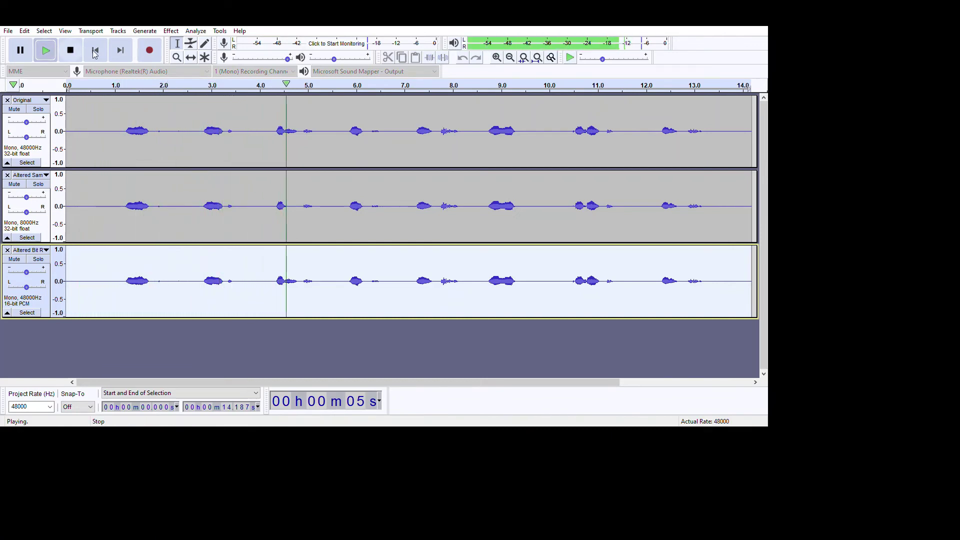
Stop the Altered Bit Rate track, play the Original 48000 Hz track, then stop and deselect it
click(95, 50)
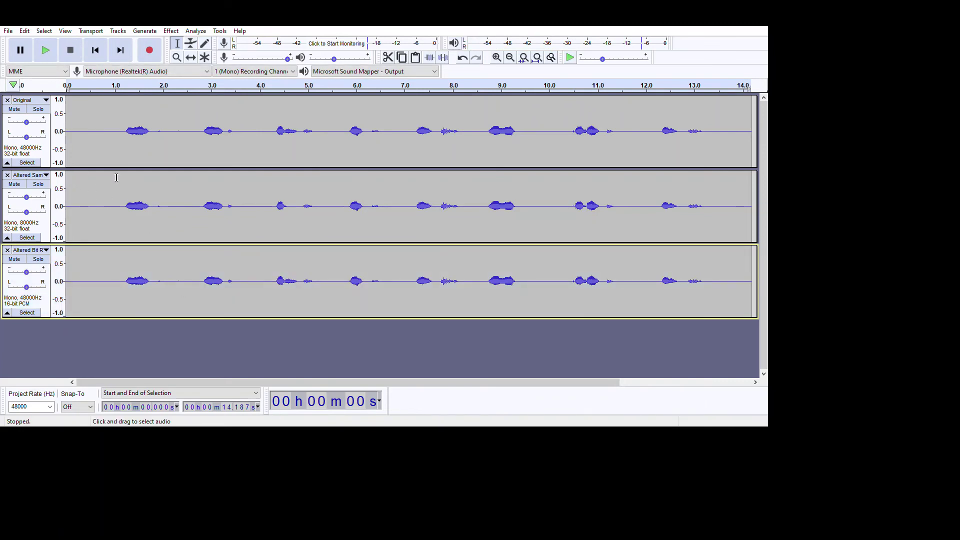
click(46, 161)
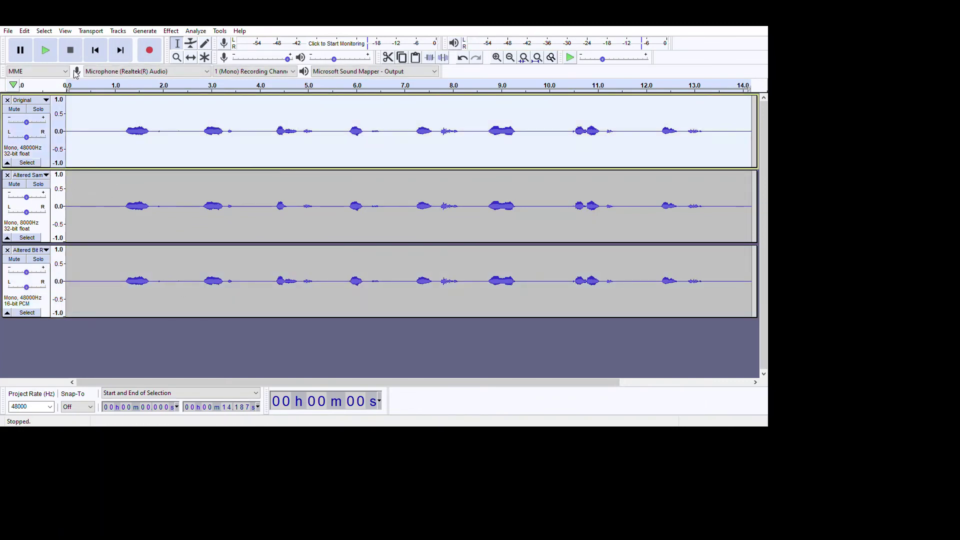
click(45, 50)
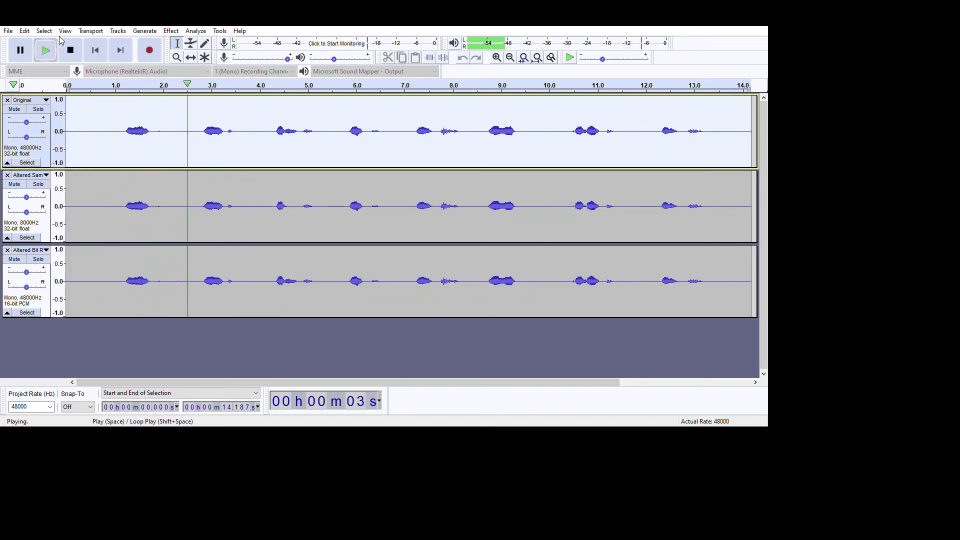
click(71, 50)
key(space)
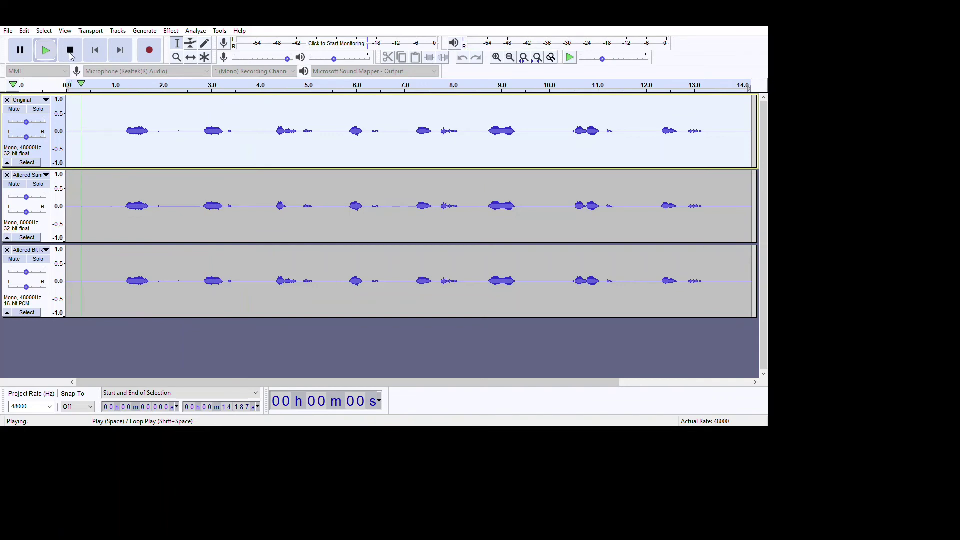
click(90, 46)
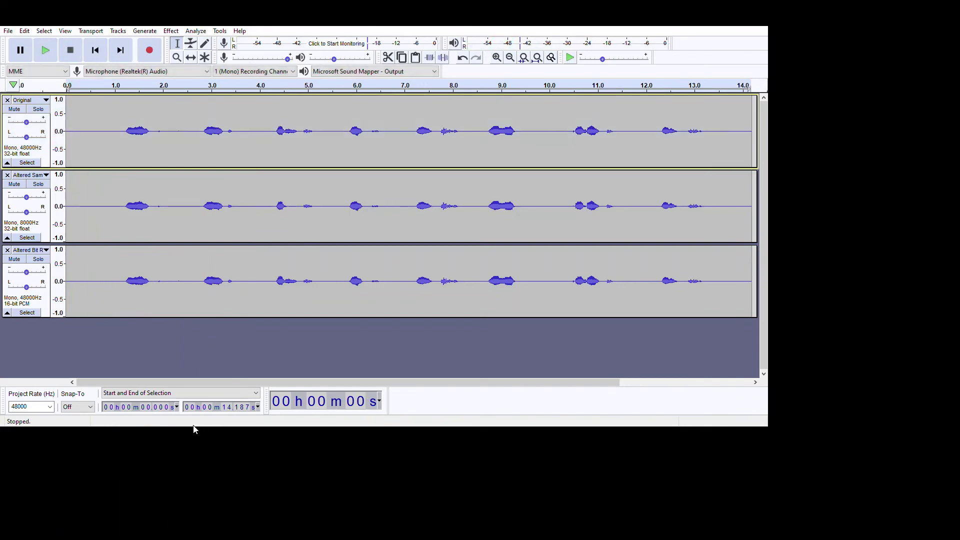
key(ctrl+shift+a)
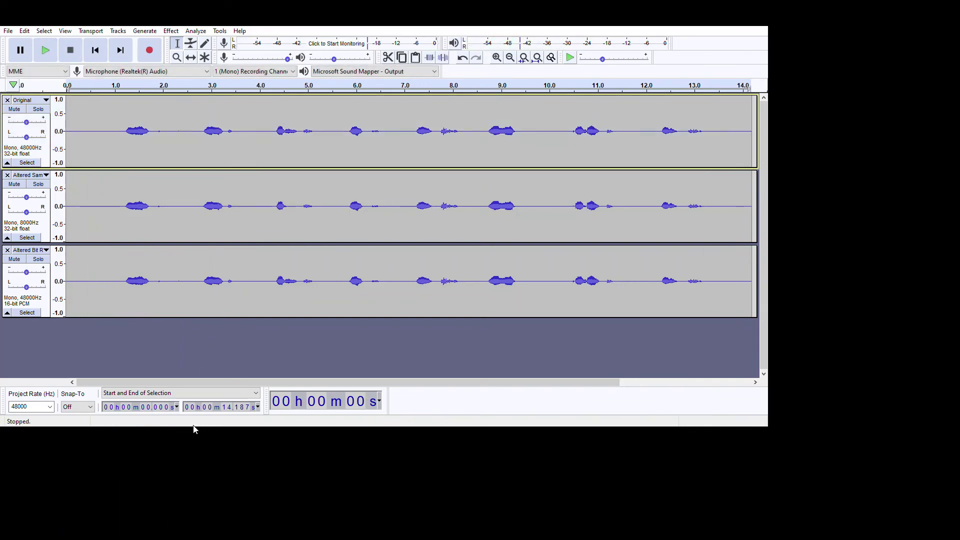